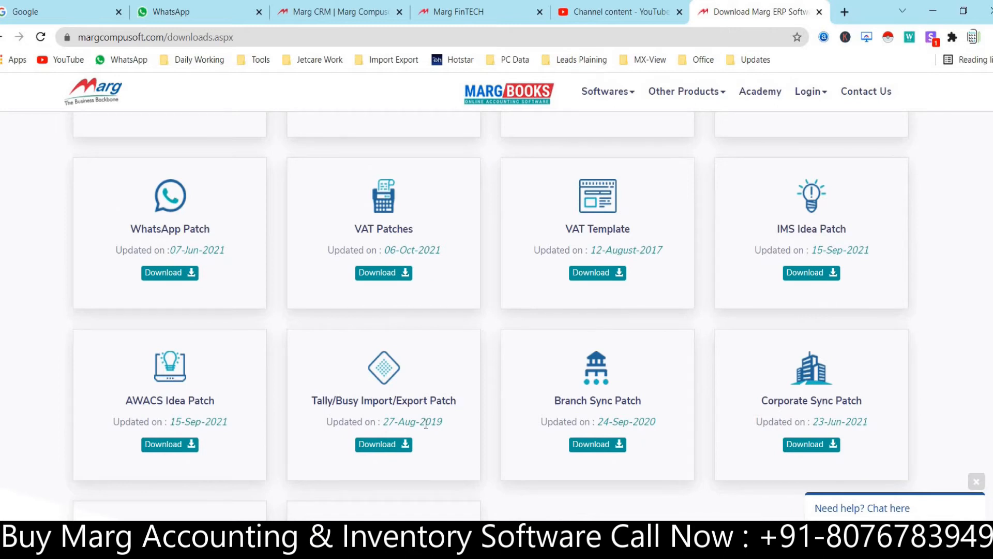
- Download the Tally/Busy Import/Export Patch and open the downloaded tallyerp9 zip archive
click(397, 449)
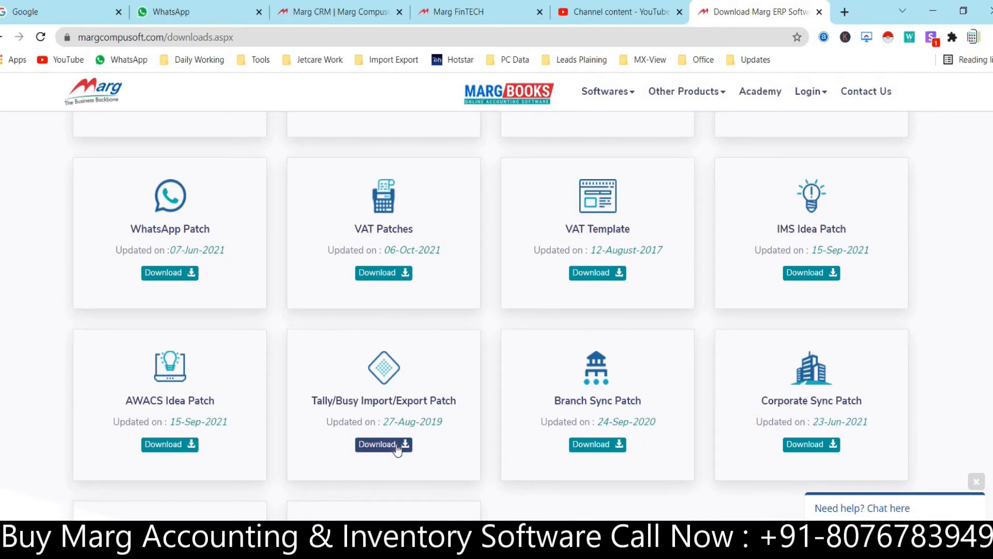
key(ctrl+j)
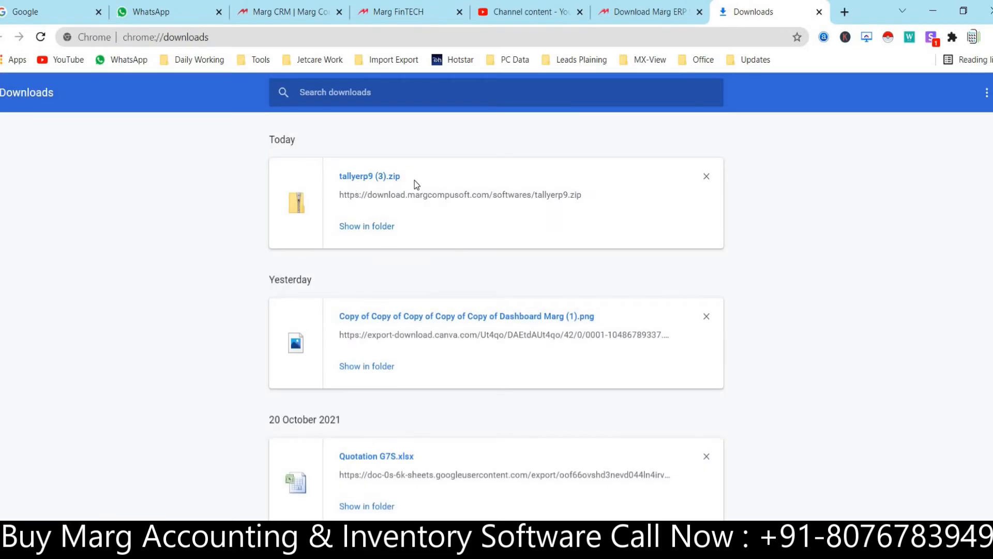
click(366, 178)
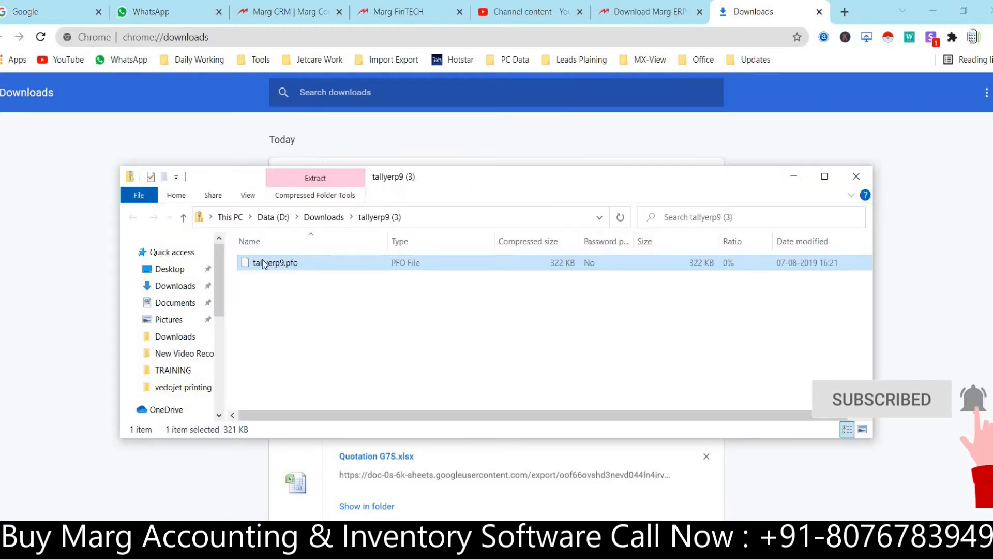
drag(430, 179, 436, 250)
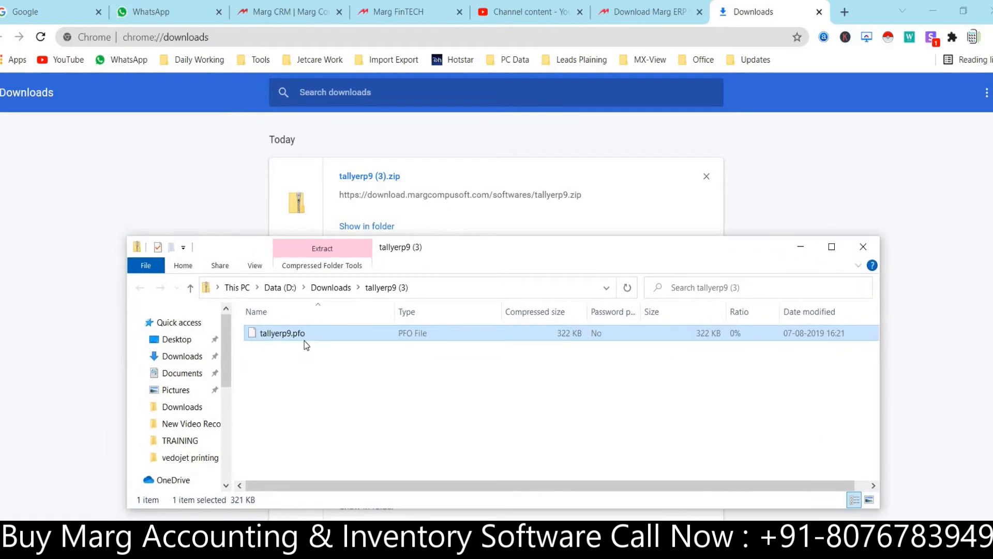
- Copy tallyerp9.pfo from the archive into the MARGERP installation folder, replacing the existing file
right_click(286, 338)
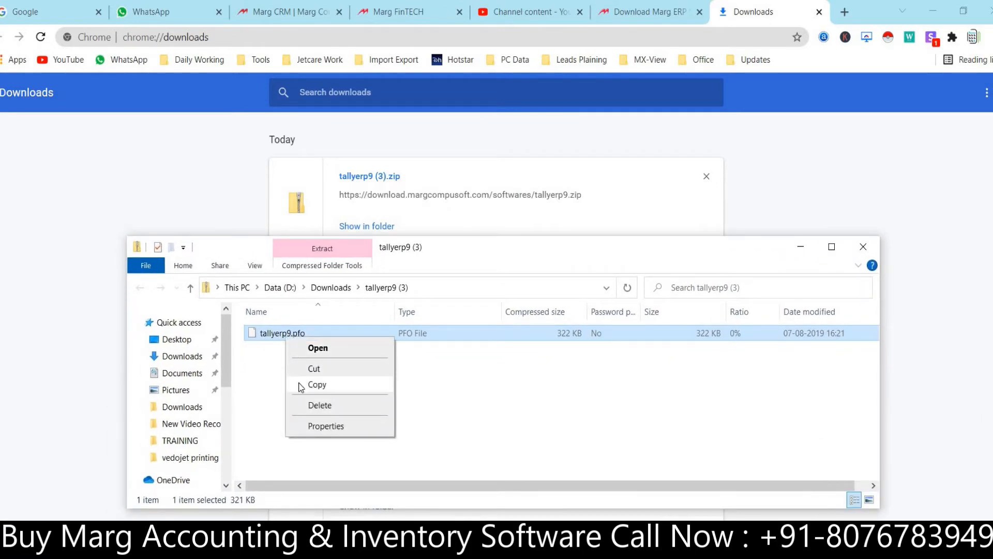
click(314, 384)
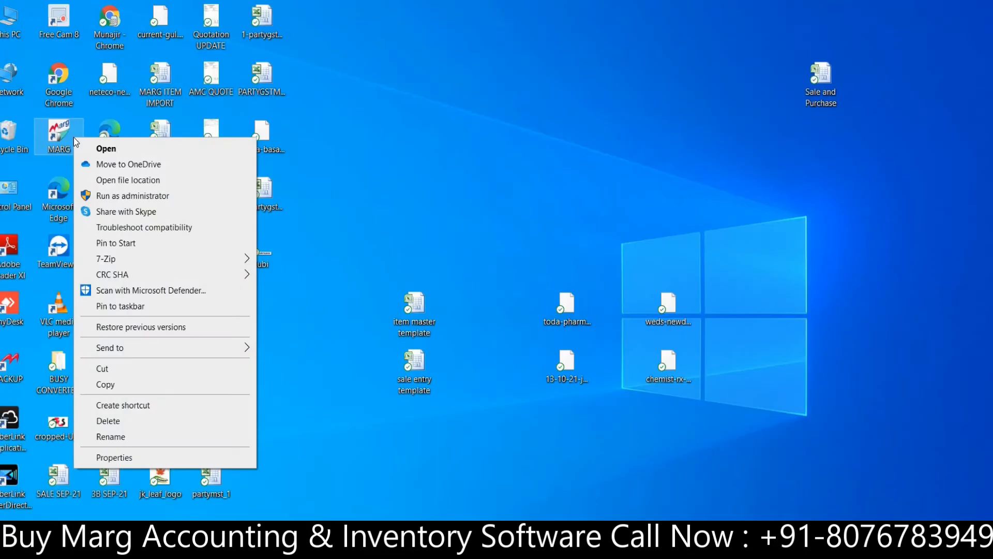
click(118, 181)
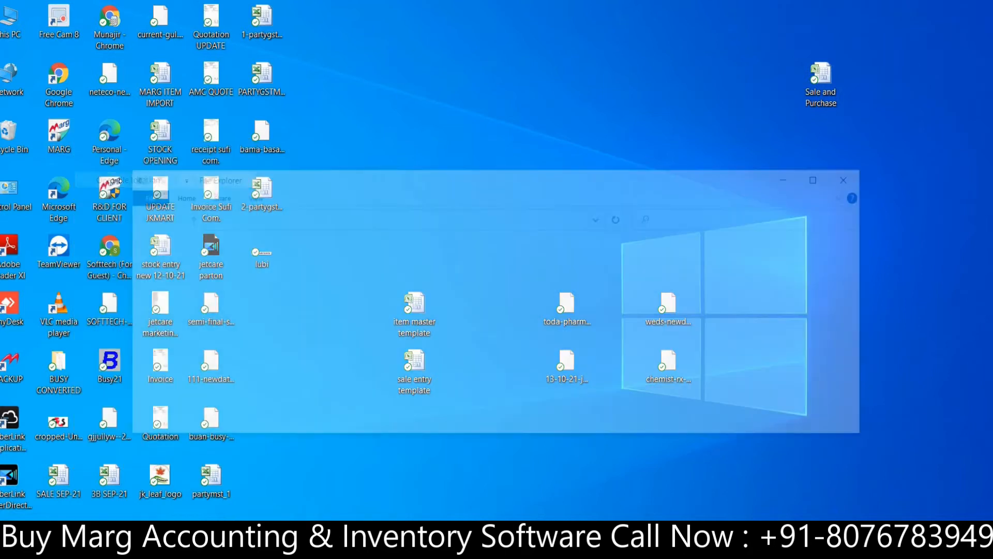
click(827, 176)
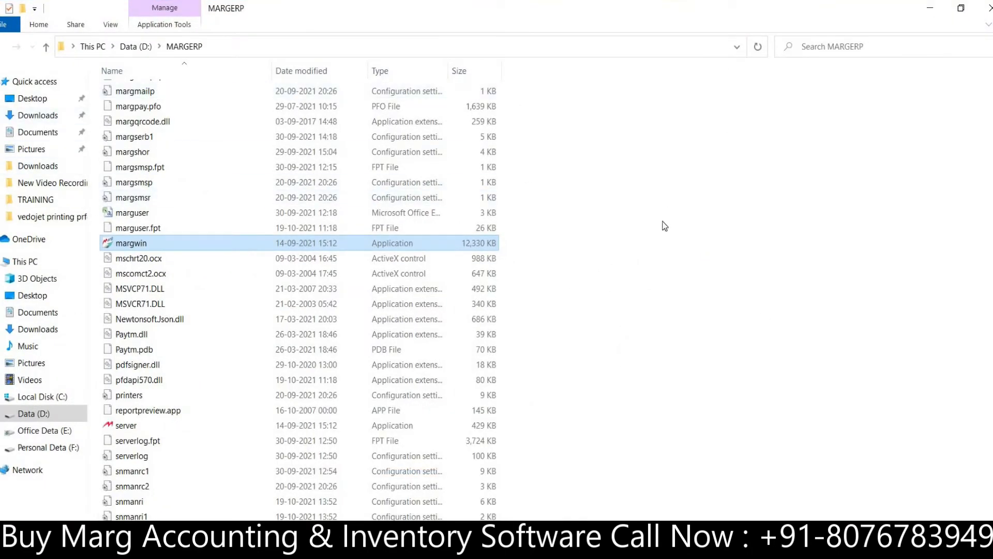
right_click(634, 201)
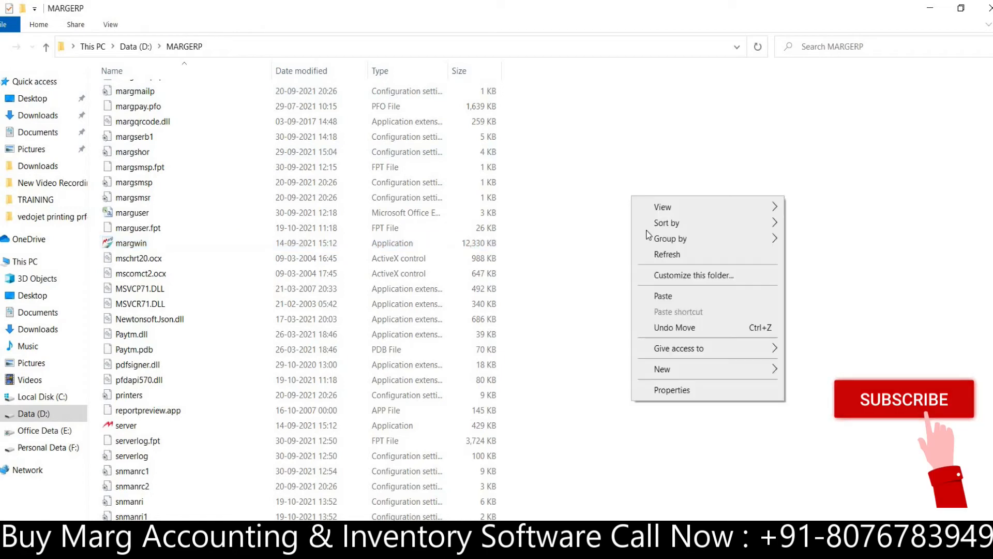
click(660, 297)
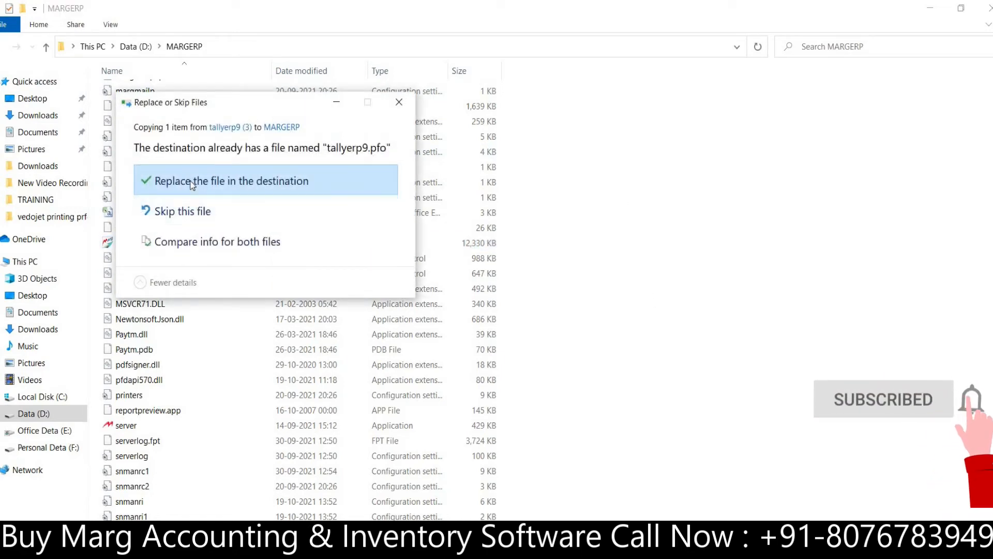
click(191, 182)
scroll(590, 211, down, 2)
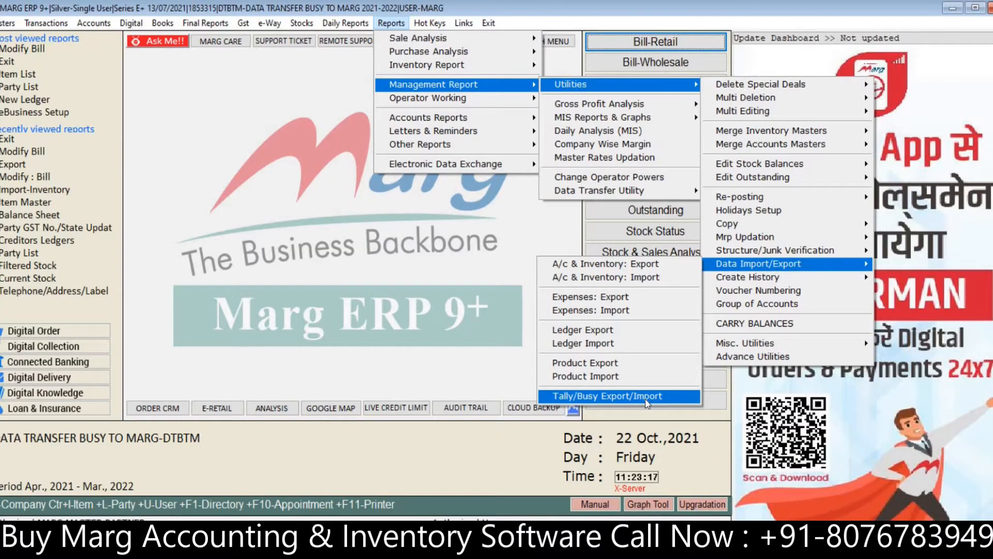
- Switch to Marg ERP 9+ and open the Busy Import module from the Tally/Busy Export/Import utility
key(Return)
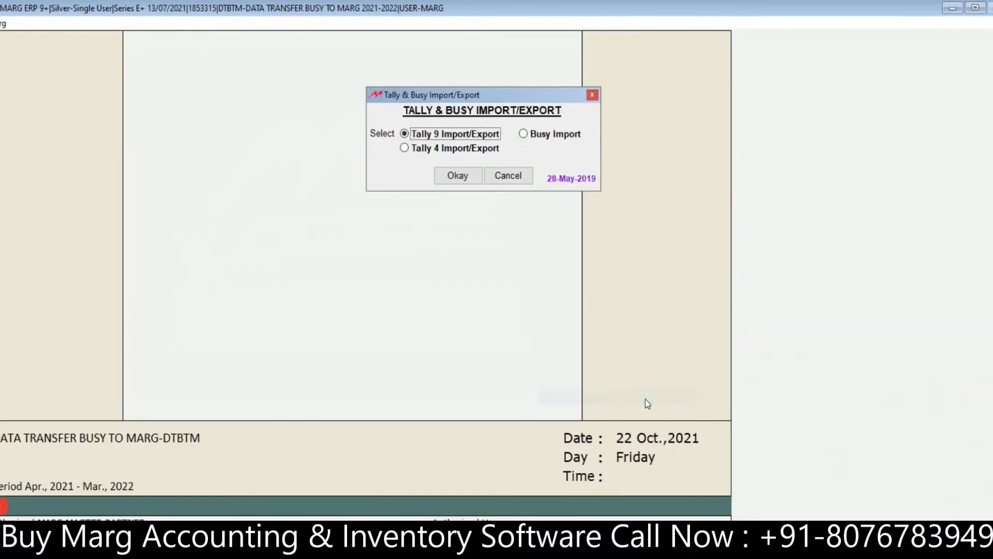
drag(463, 96, 496, 98)
click(523, 135)
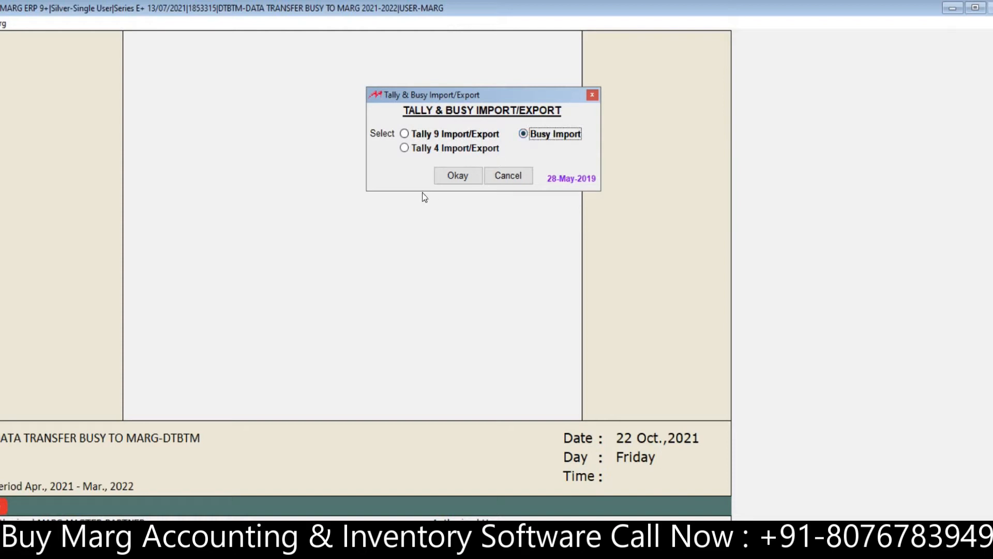
click(445, 177)
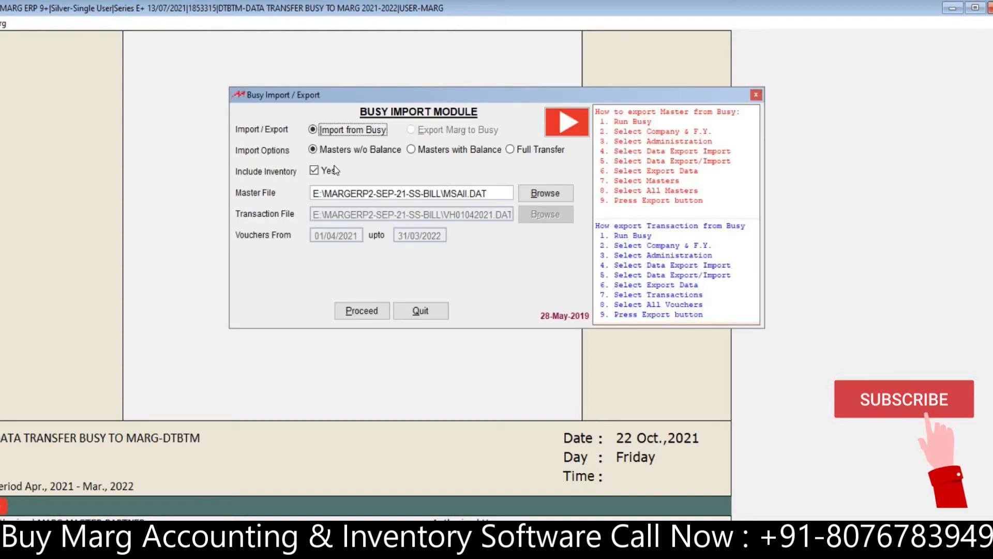
- Set the Busy import option to Full Transfer after trying Masters w/o Balance and Masters with Balance
click(313, 150)
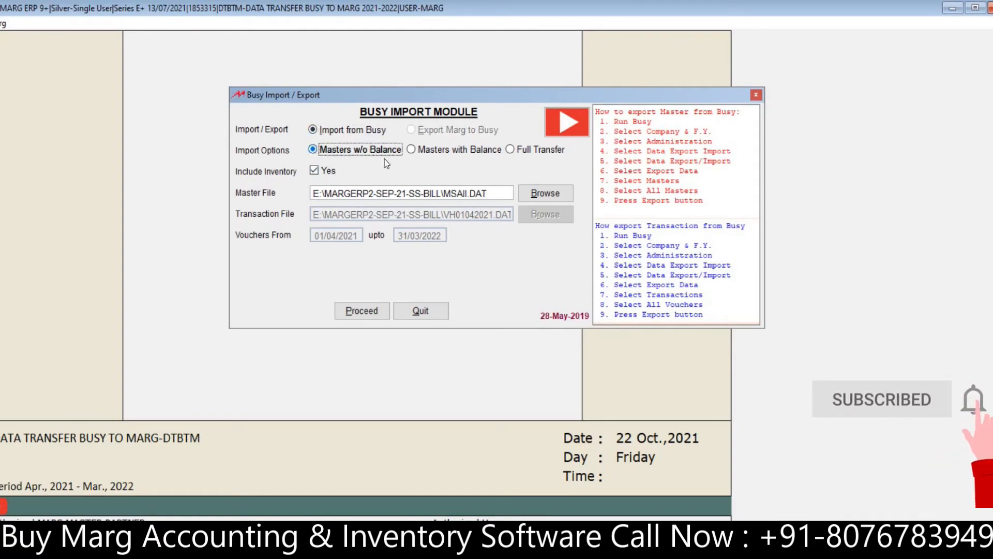
click(417, 151)
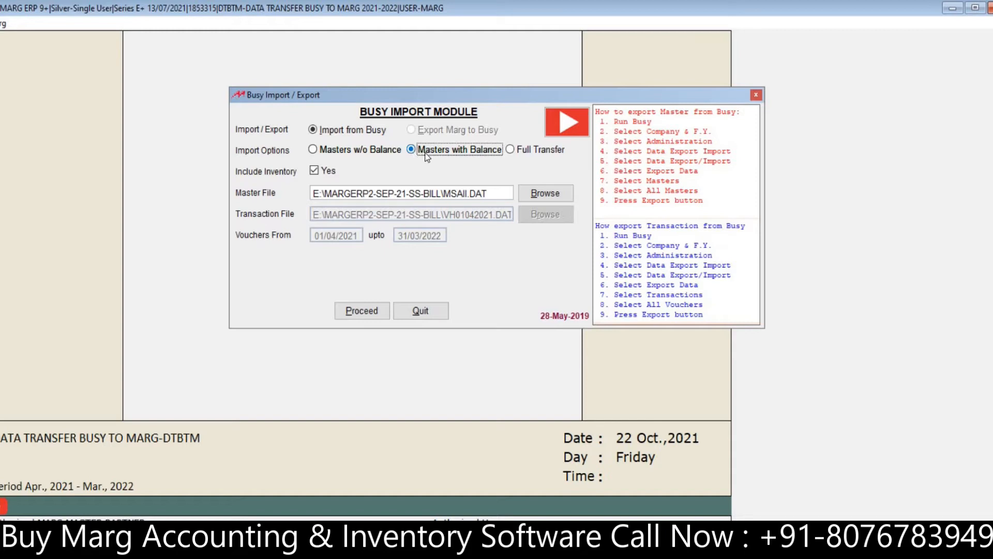
click(511, 150)
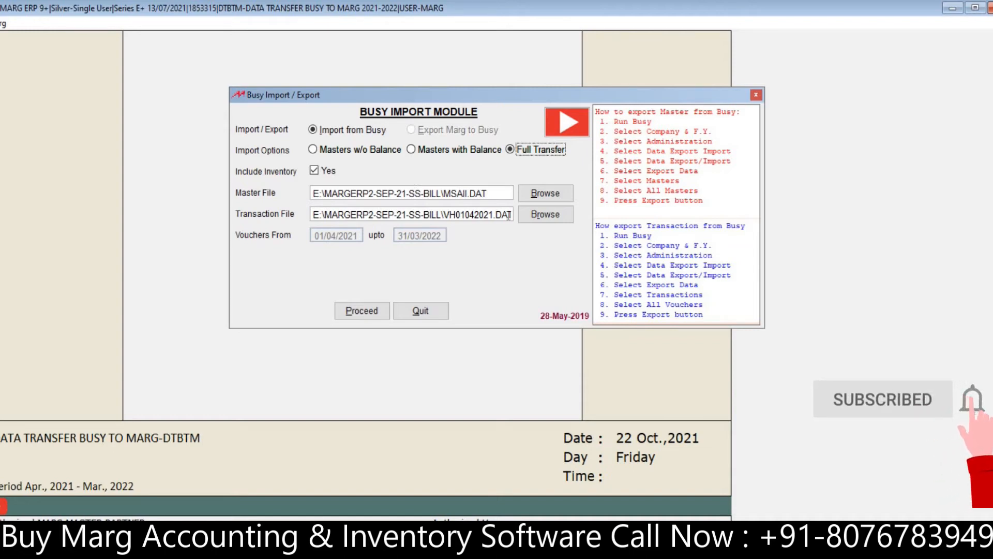
- Read through the instructions for exporting transactions from Busy in the import module
click(614, 235)
drag(643, 236, 645, 236)
click(645, 236)
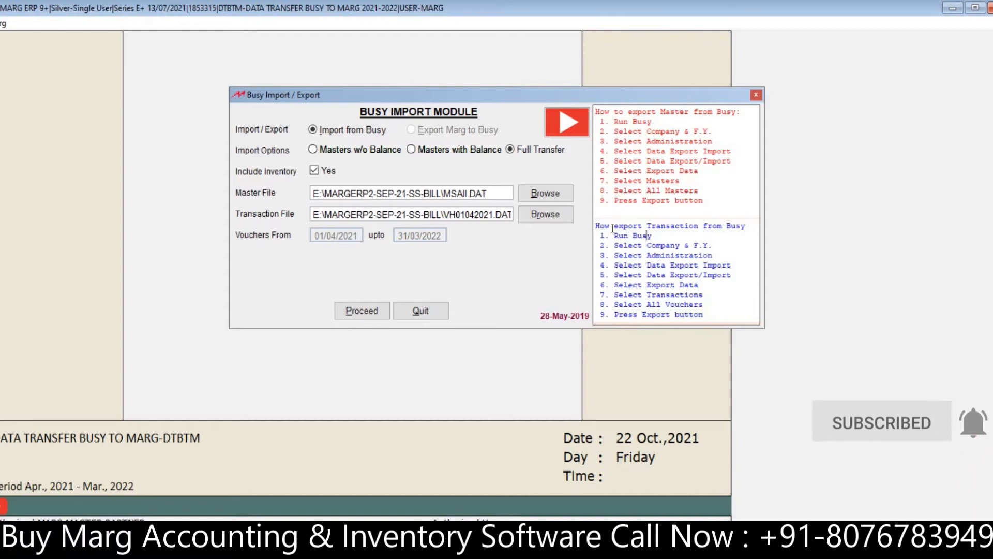
drag(613, 228, 743, 234)
click(708, 254)
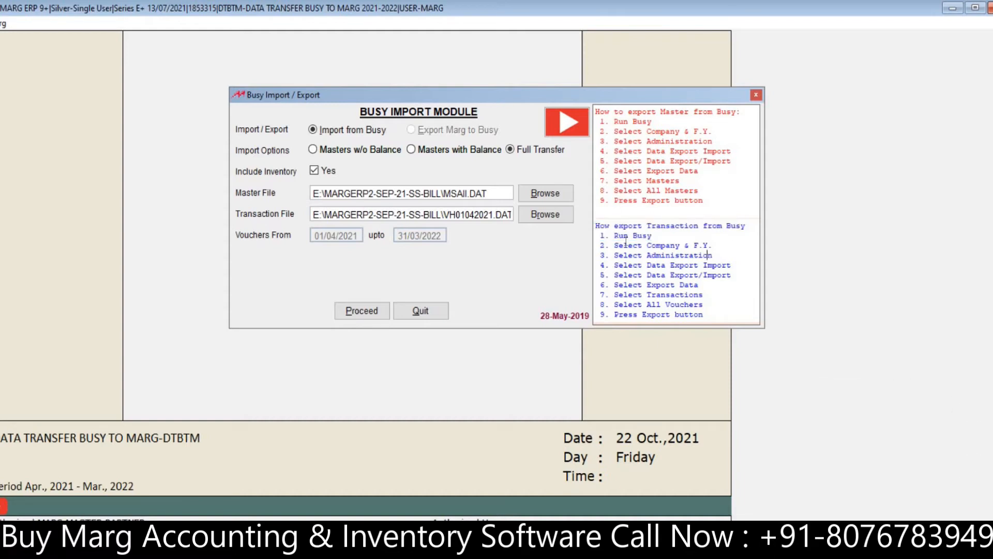
drag(666, 235, 712, 246)
drag(619, 255, 709, 255)
drag(643, 266, 732, 265)
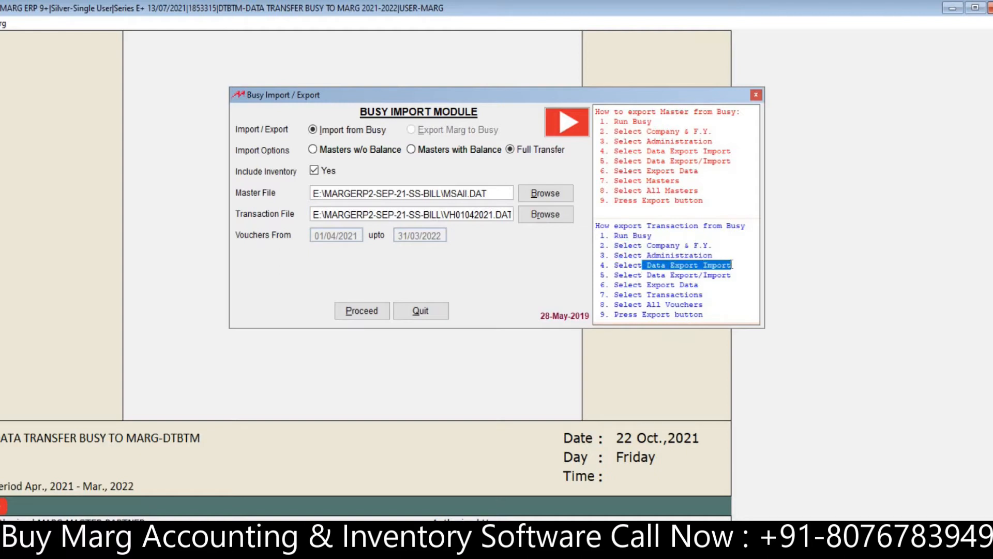
mouse_move(668, 274)
mouse_down()
mouse_move(733, 275)
mouse_move(666, 285)
mouse_move(675, 285)
mouse_up()
click(662, 294)
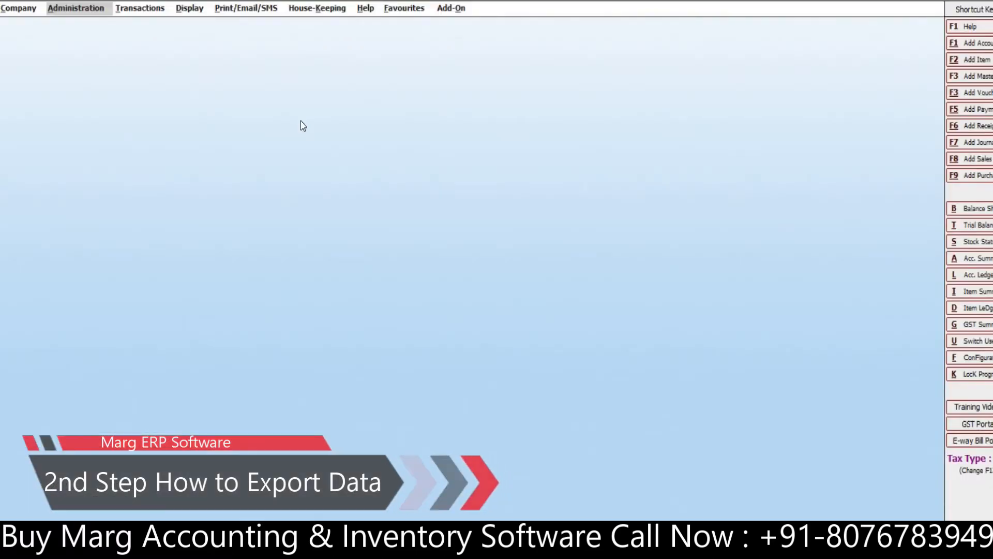
- Switch to Busy and open the XML data export form for masters
click(86, 11)
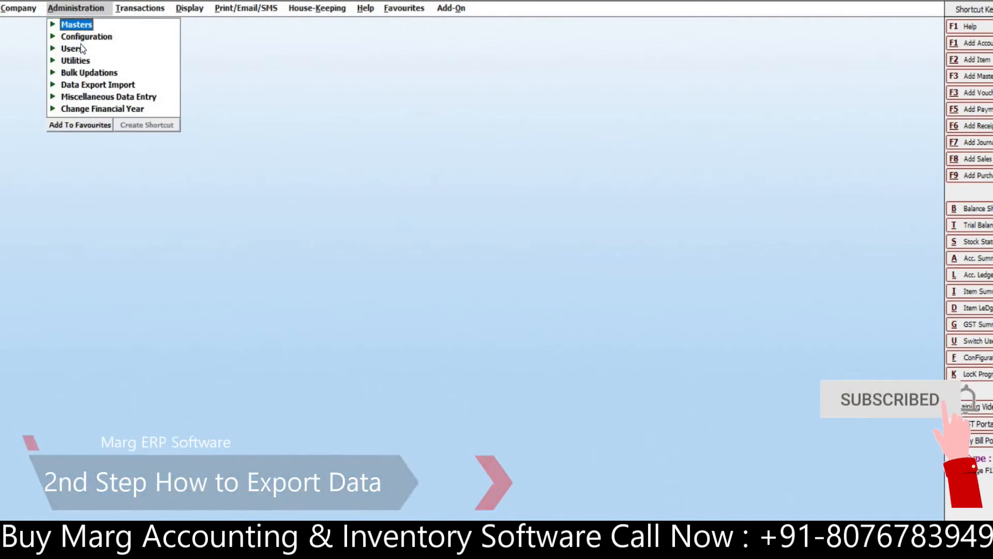
click(103, 87)
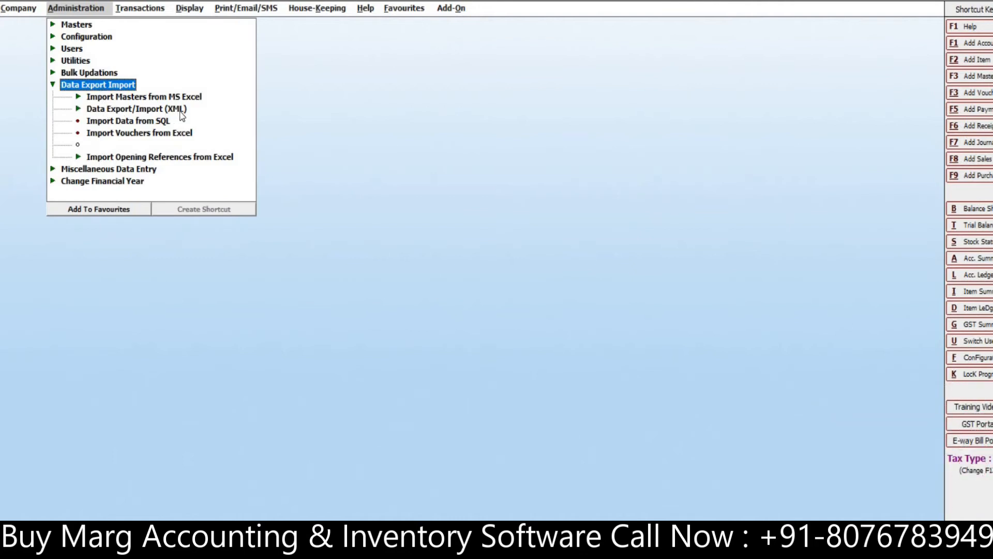
click(161, 110)
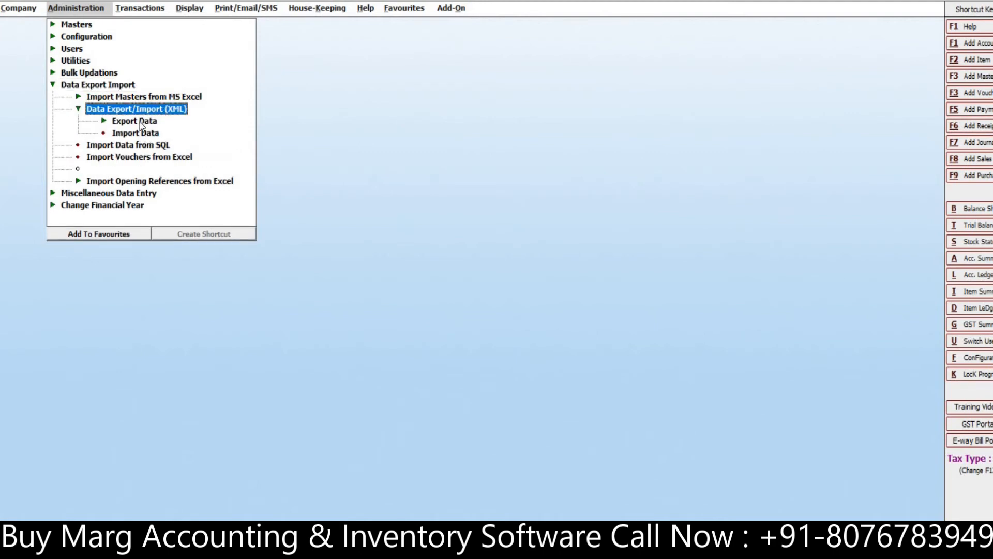
click(141, 123)
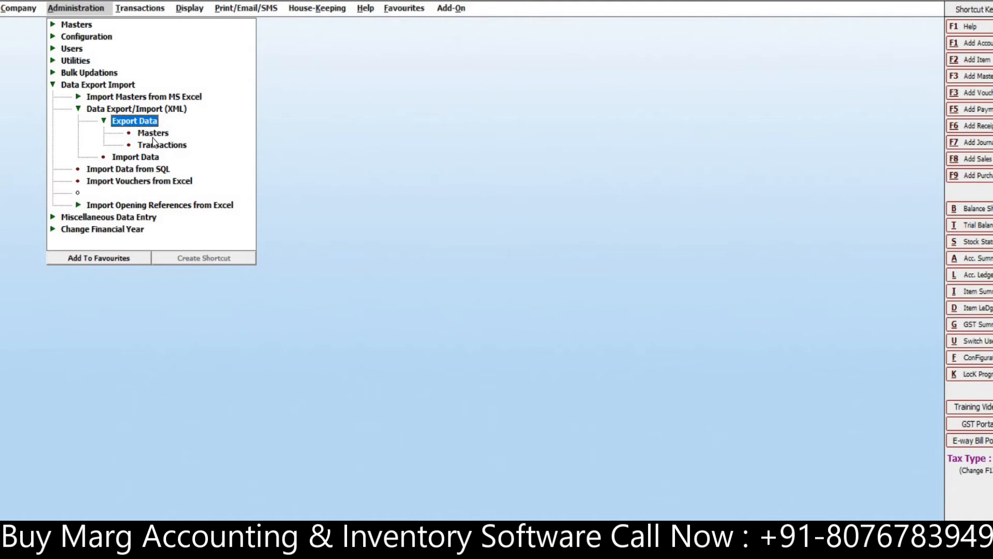
click(153, 135)
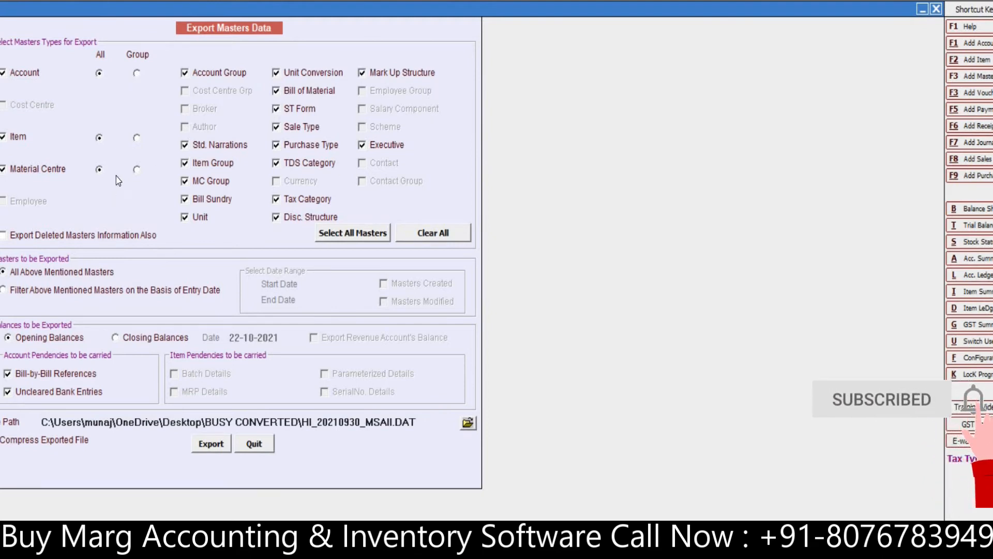
- Select all master types for the export, with the Item masters set to All
click(136, 138)
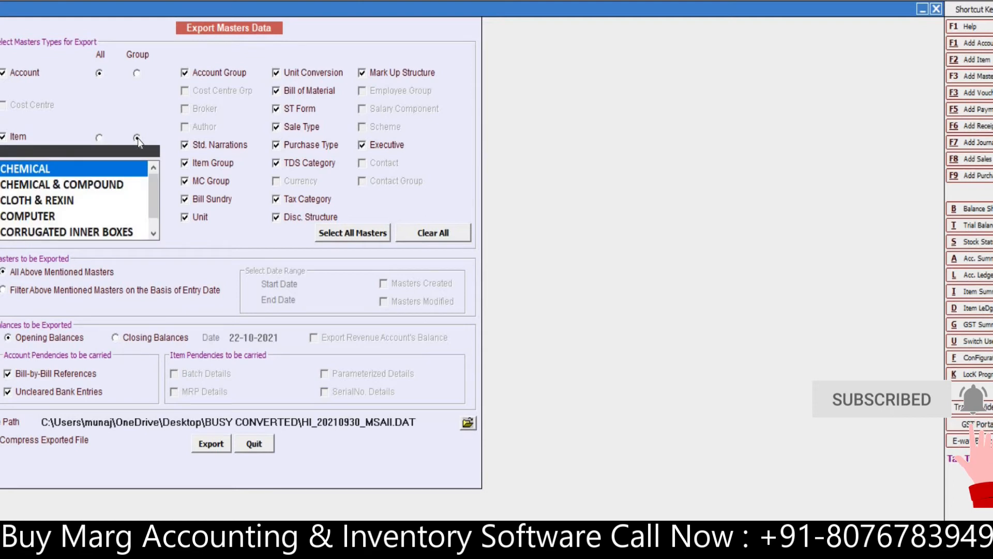
click(100, 138)
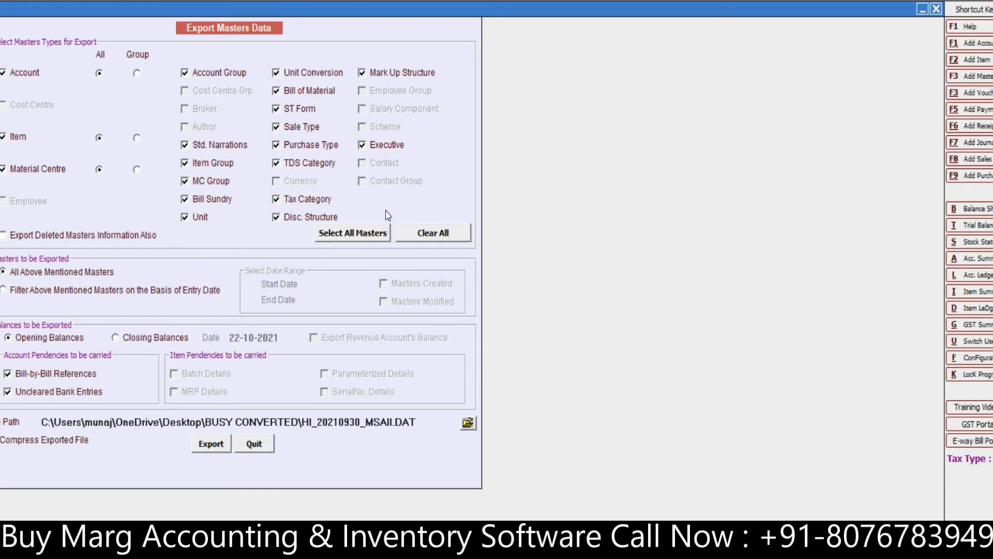
click(331, 236)
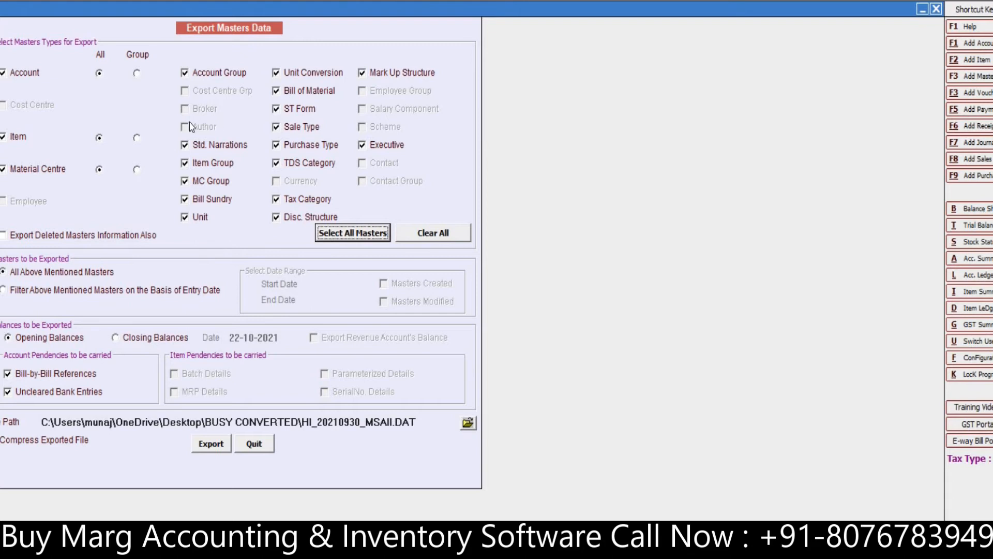
click(193, 146)
click(185, 180)
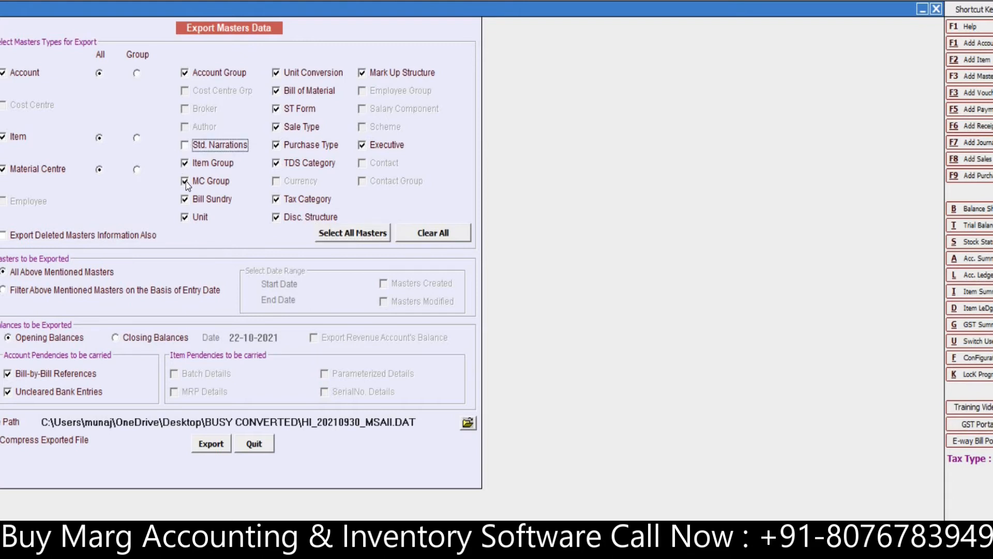
click(358, 237)
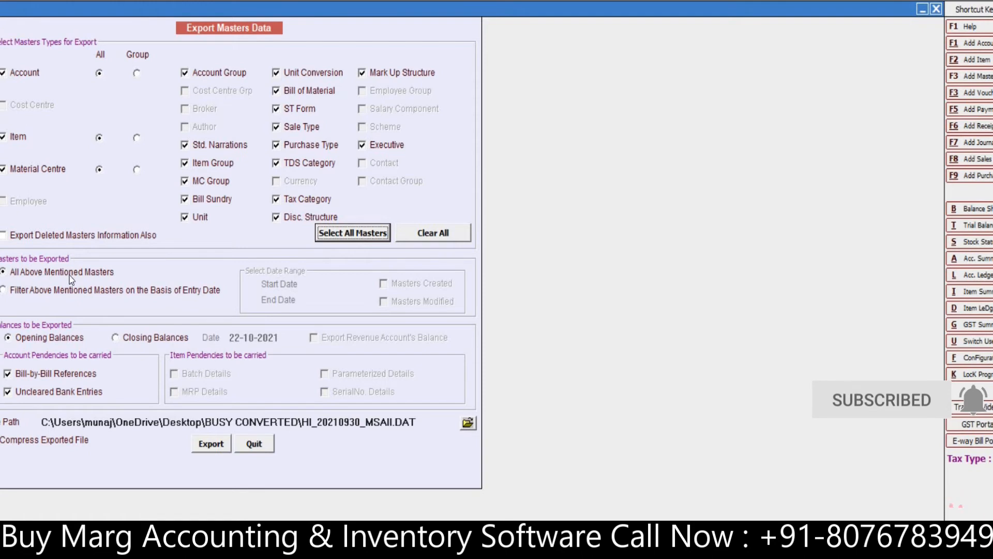
click(18, 295)
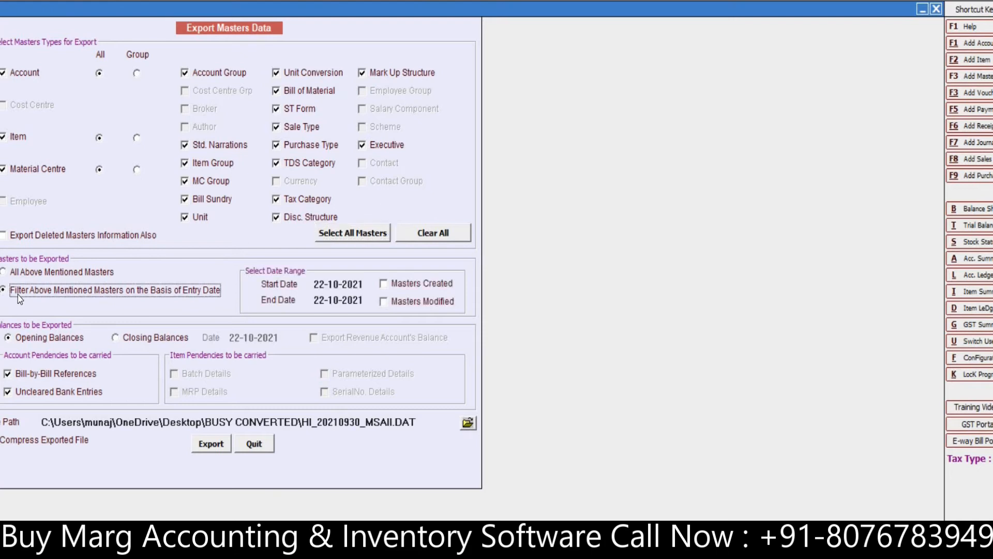
click(322, 282)
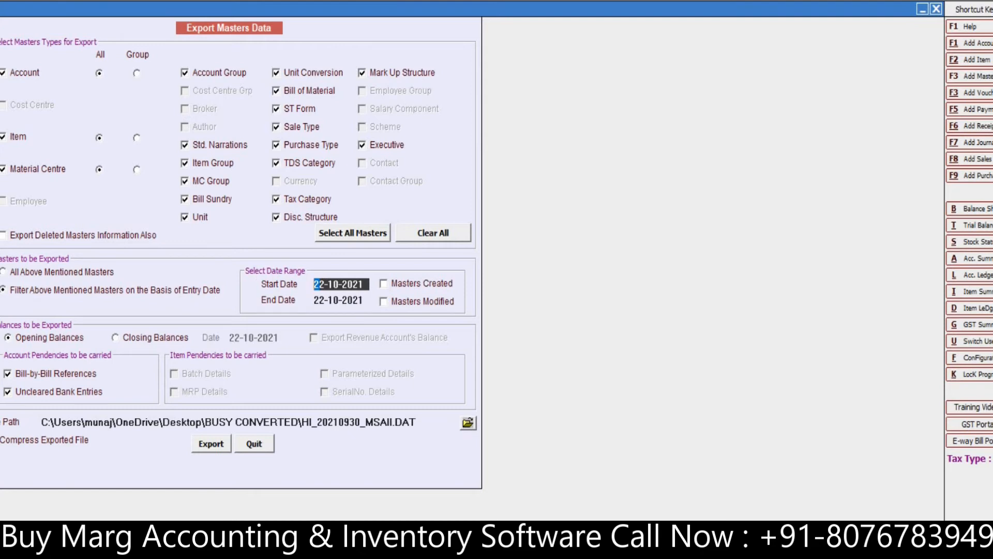
click(4, 273)
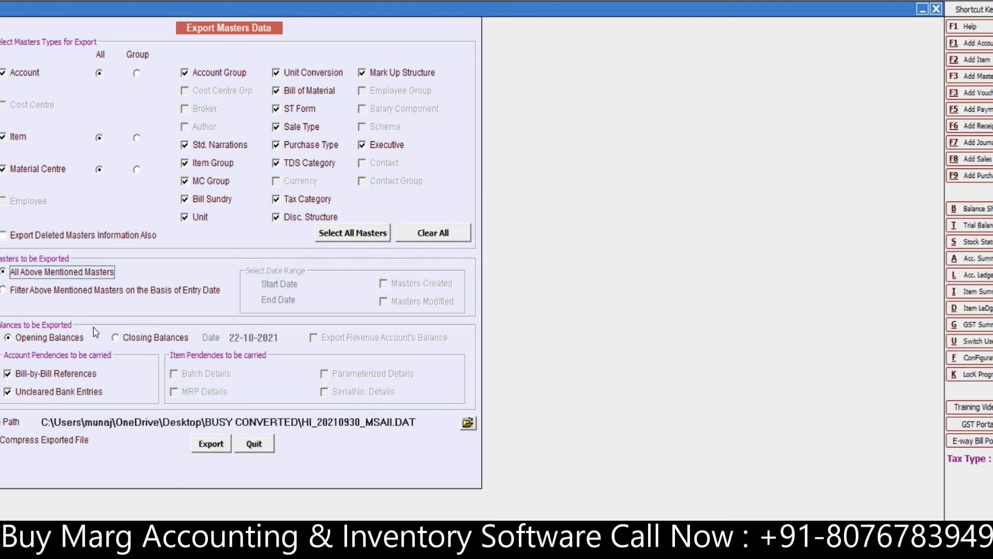
- Try the Closing Balances option and its date field for the masters export, and return to Opening Balances
click(115, 339)
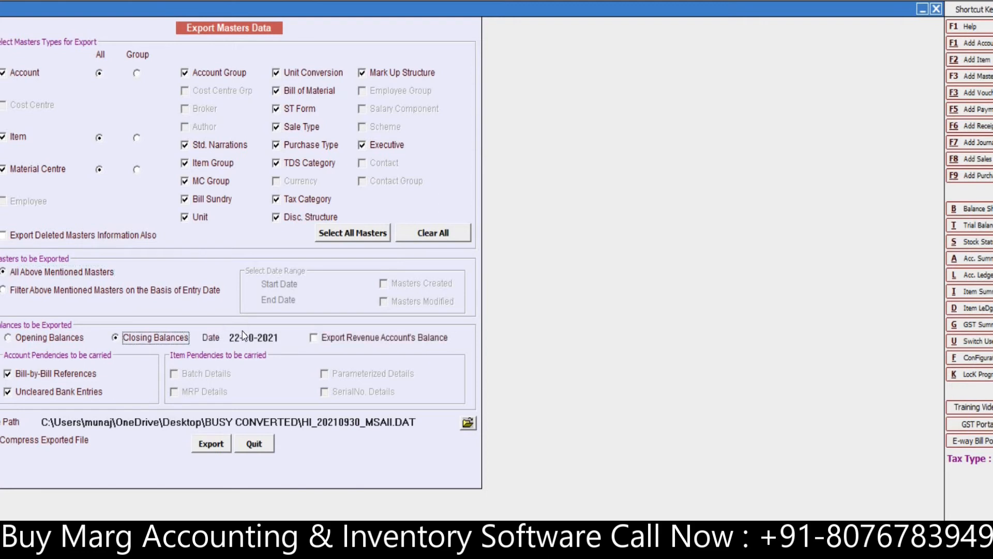
click(276, 333)
click(278, 337)
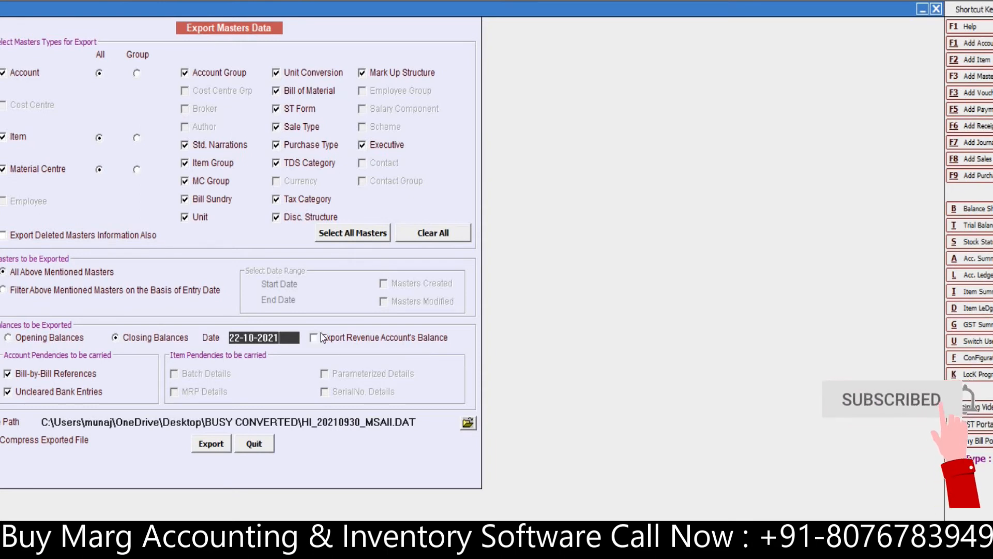
click(8, 338)
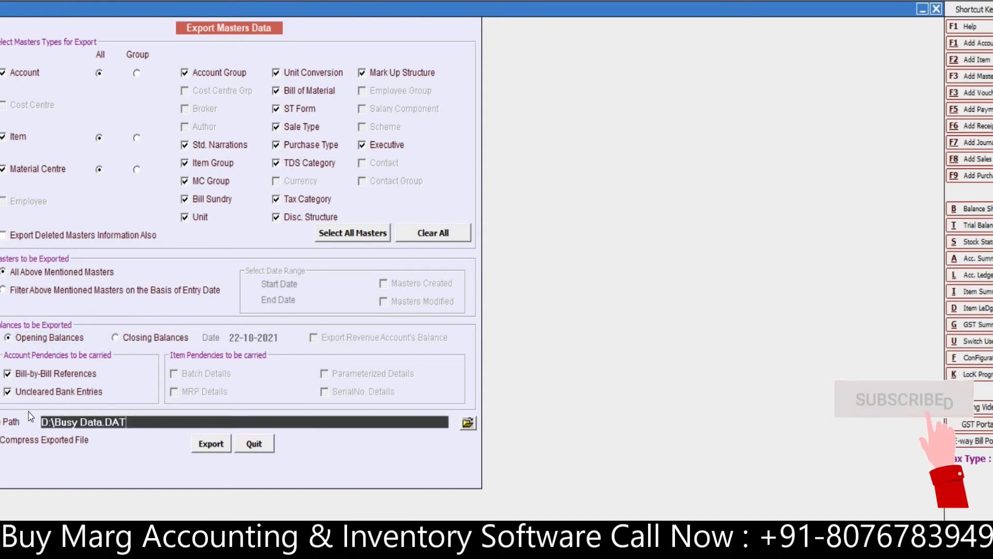
- Export the masters data to the Data (D:) drive and locate the exported DAT file in that drive
click(467, 422)
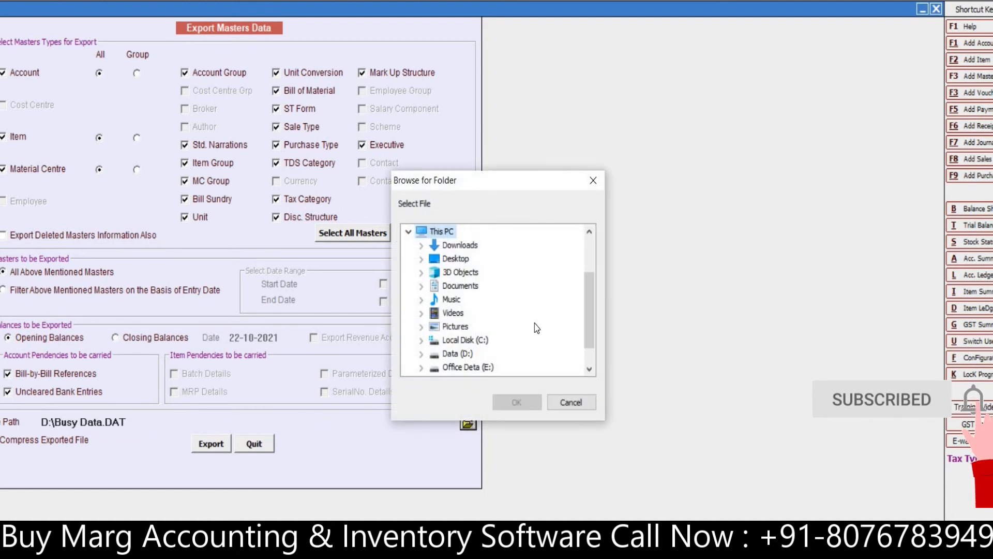
drag(588, 317, 584, 346)
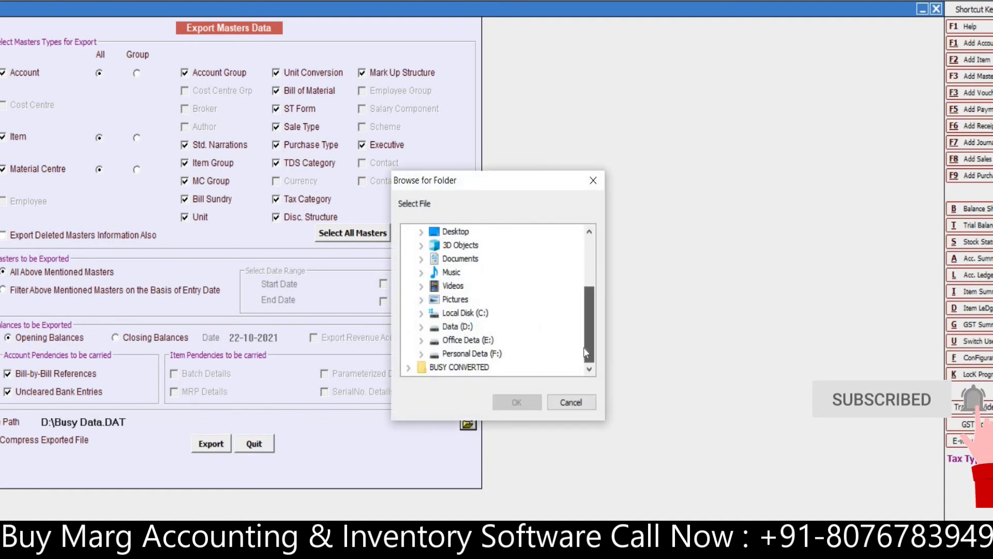
click(449, 327)
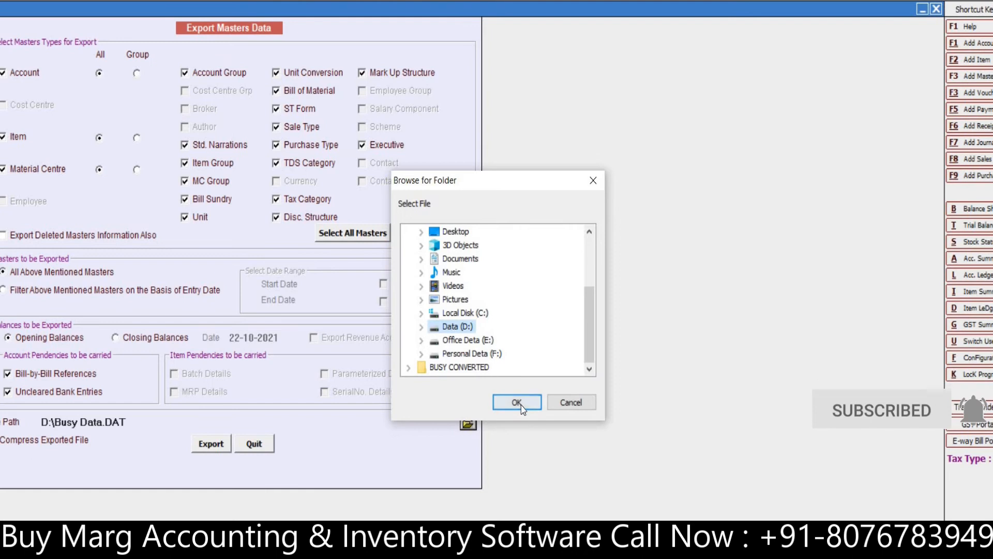
click(517, 402)
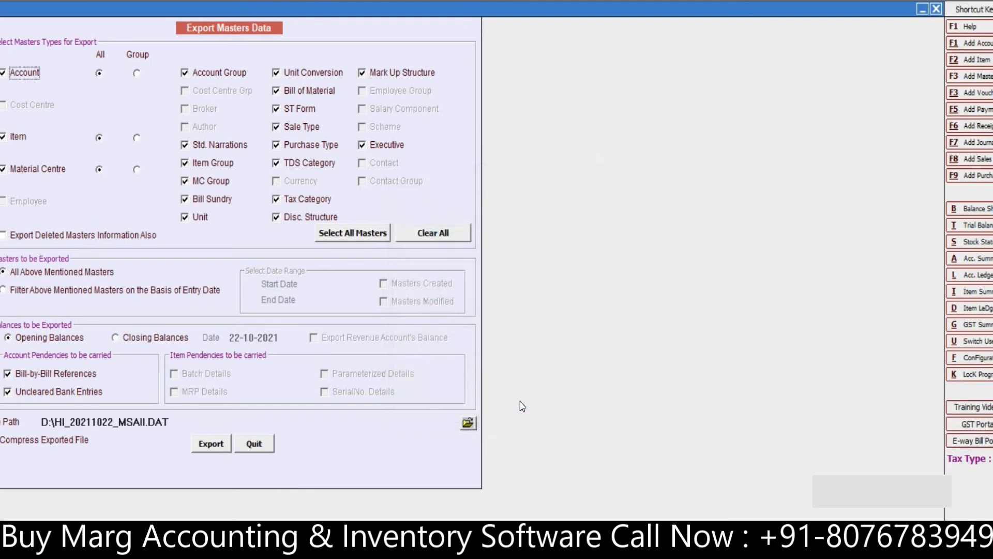
click(218, 445)
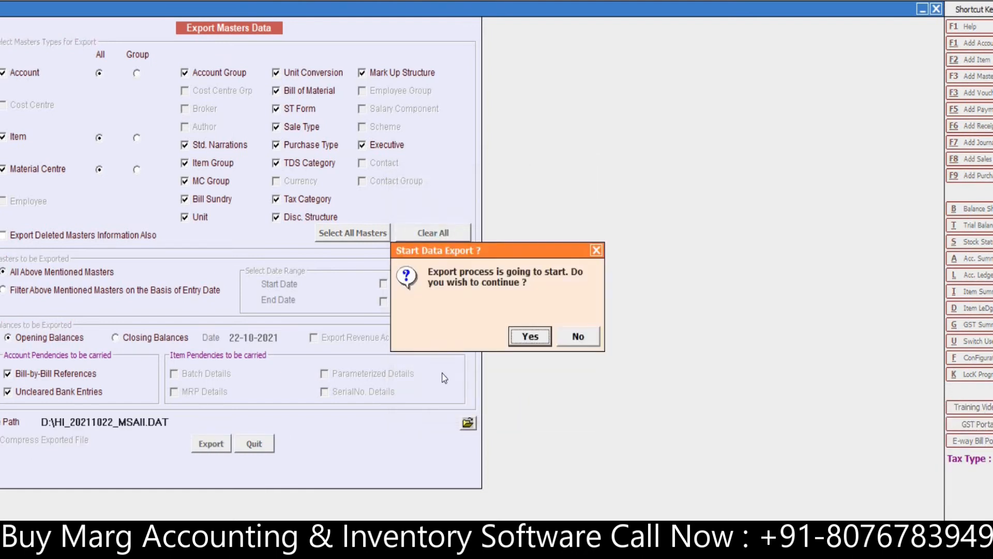
click(530, 336)
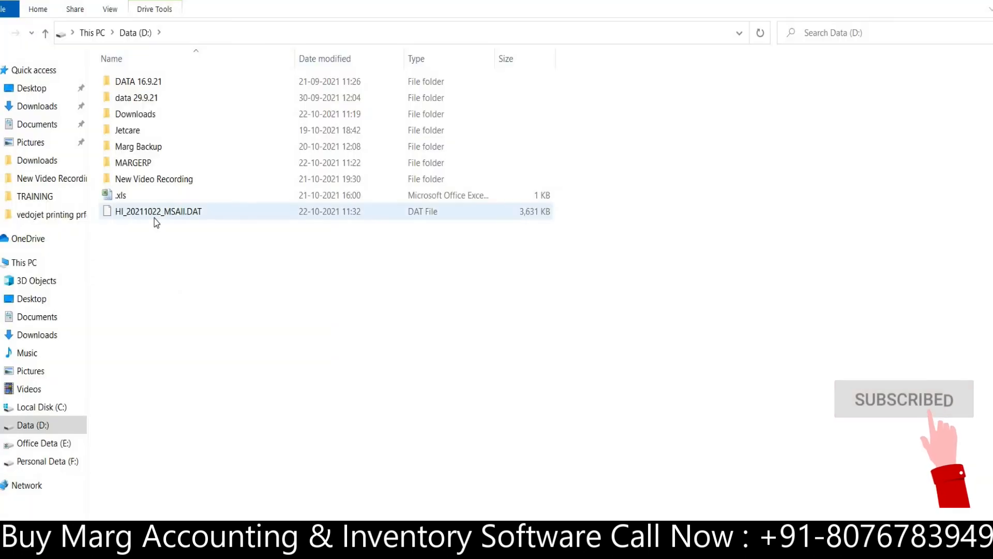
click(154, 218)
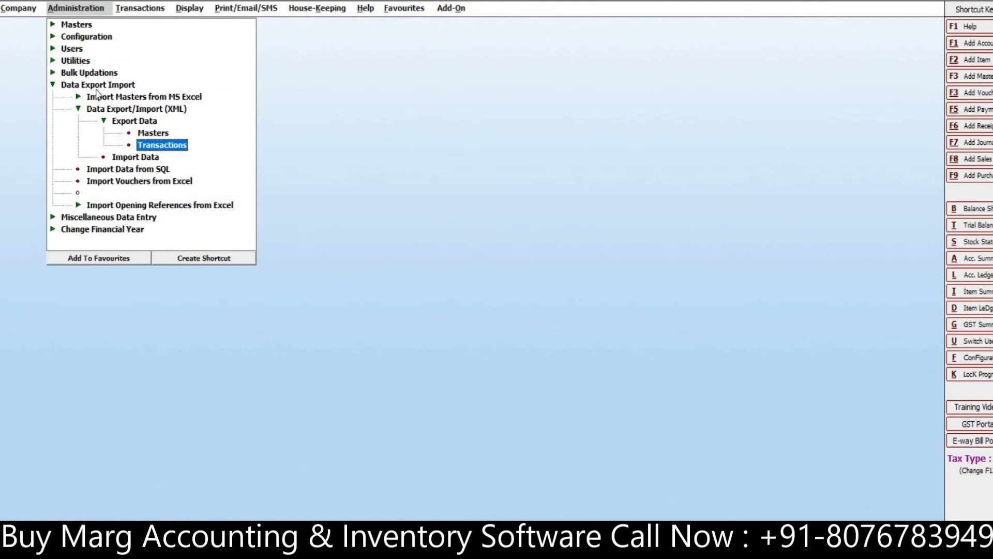
- Open the XML data export form for transactions and select all vouchers
click(149, 147)
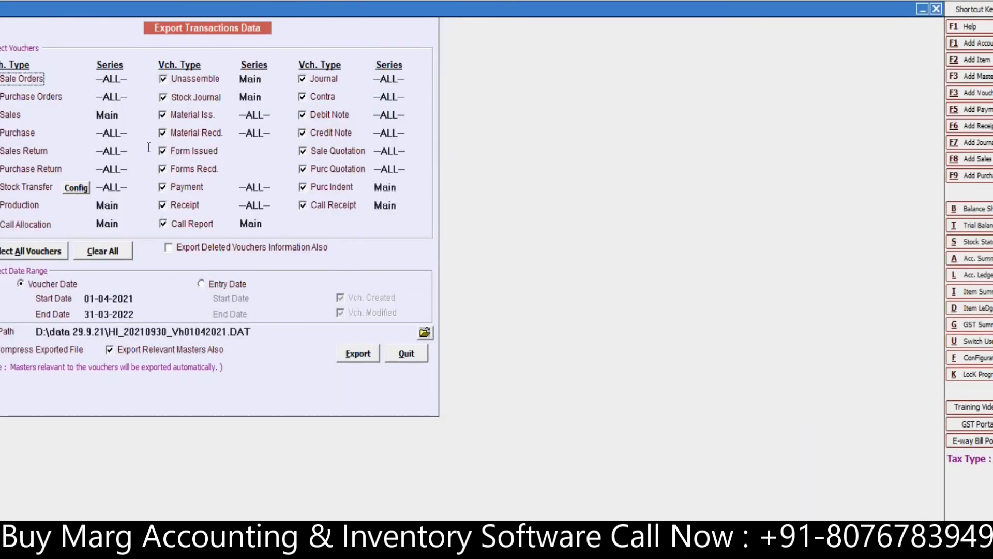
click(16, 252)
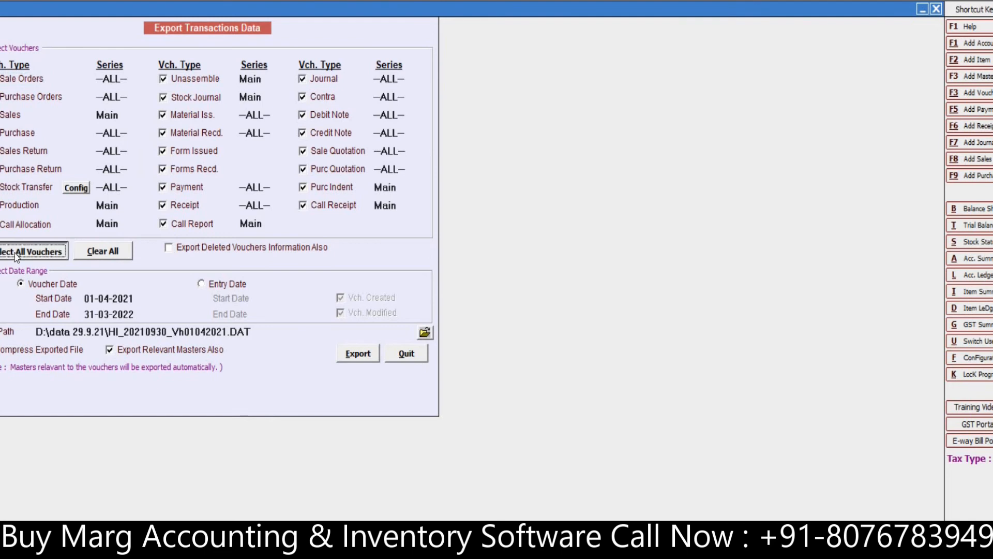